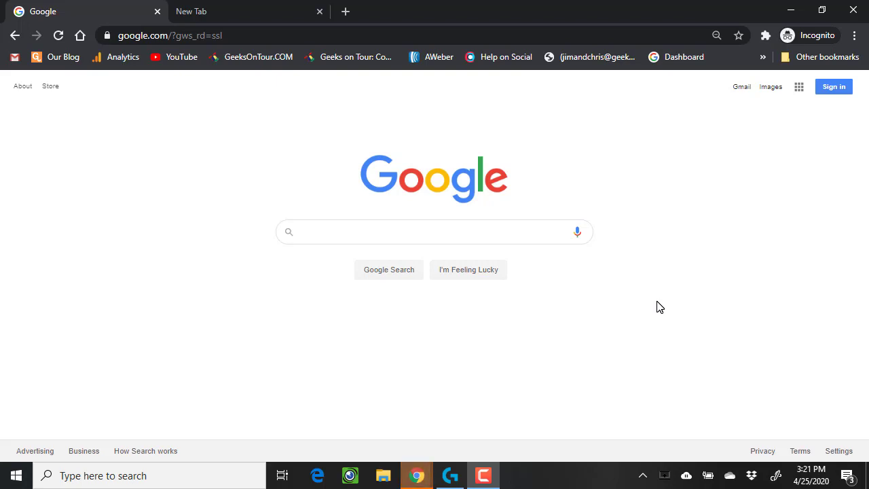
- Go to the Gypsy Dog on Tour blog at gypsydawg.blogspot.com
left_click(228, 36)
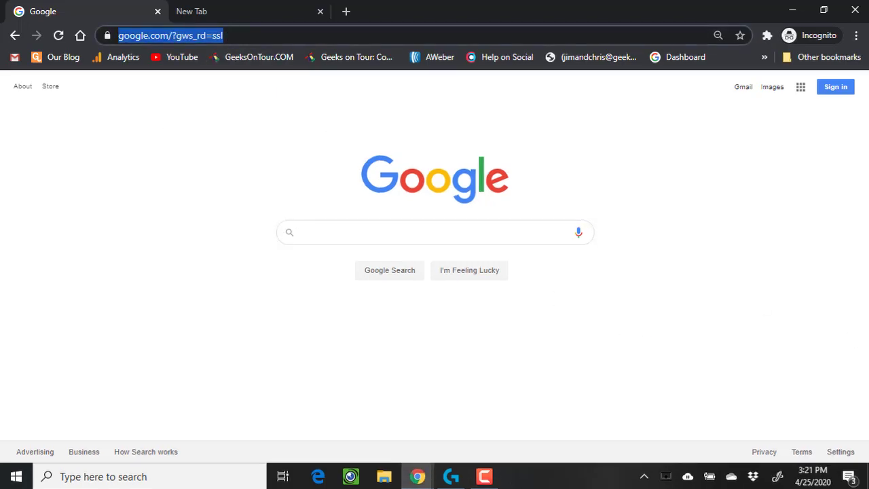
type("http://gypsydawg.blogspot.com/")
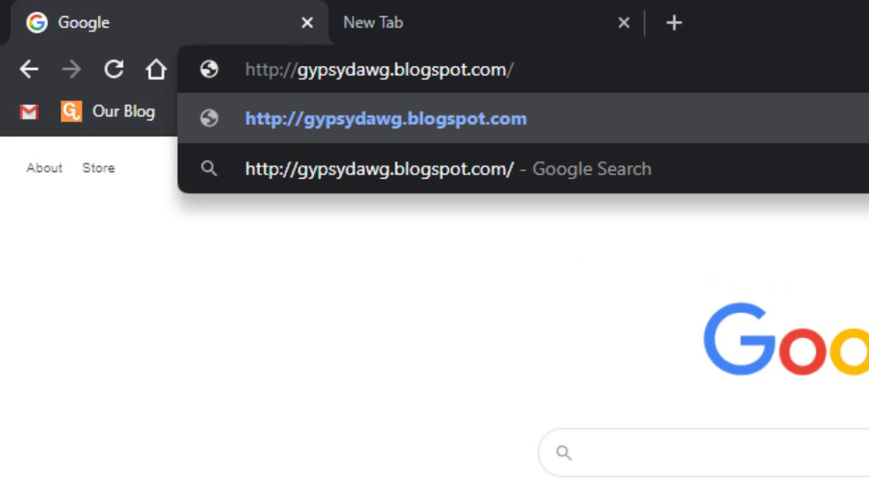
key("Return")
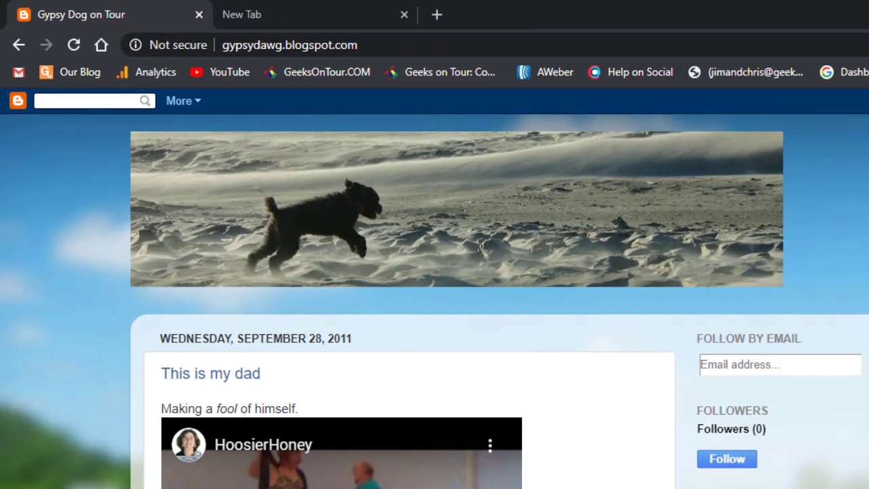
- Scroll through the blog's posts down to Devils Tower and back to the top
scroll(640, 388, "down", 3)
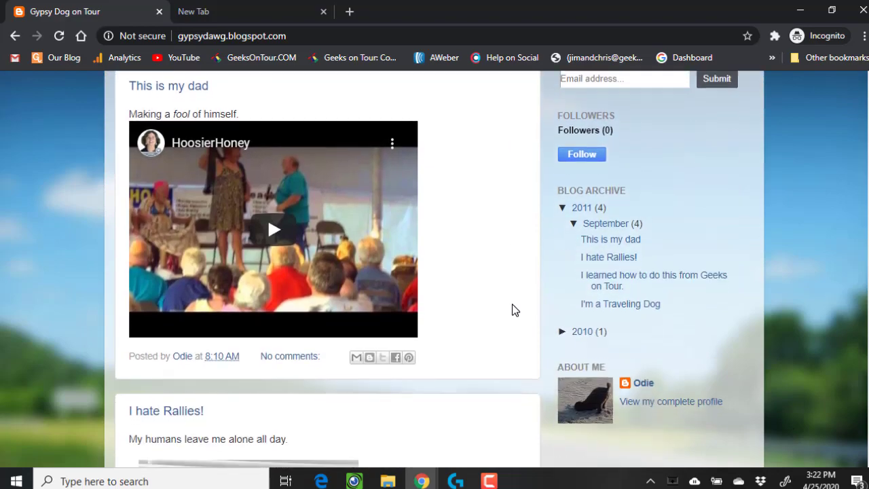
scroll(512, 304, "down", 8)
scroll(512, 303, "up", 3)
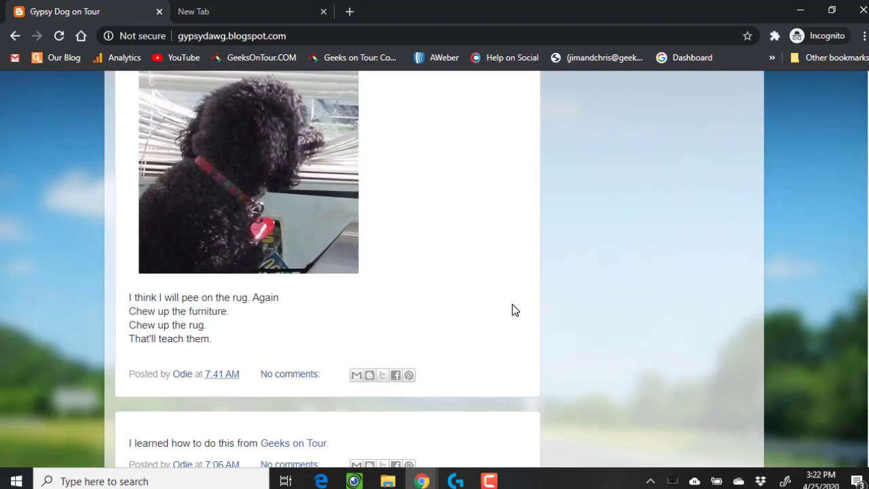
scroll(512, 303, "down", 15)
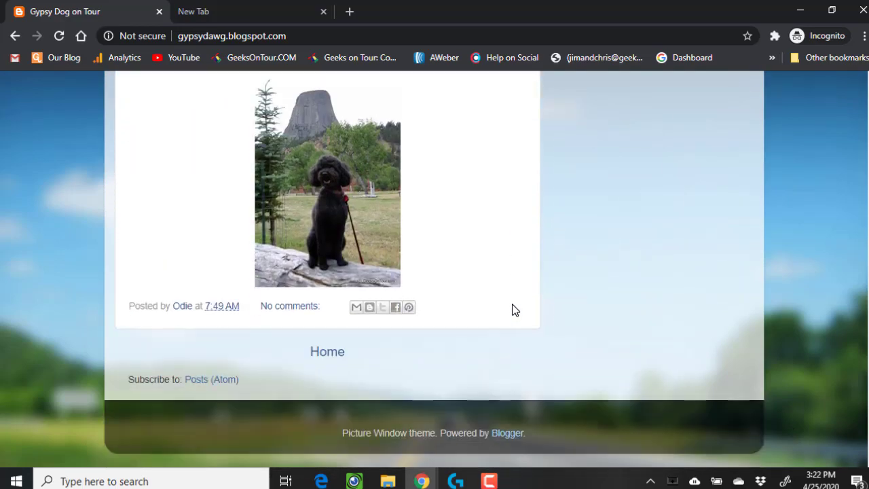
scroll(511, 309, "up", 8)
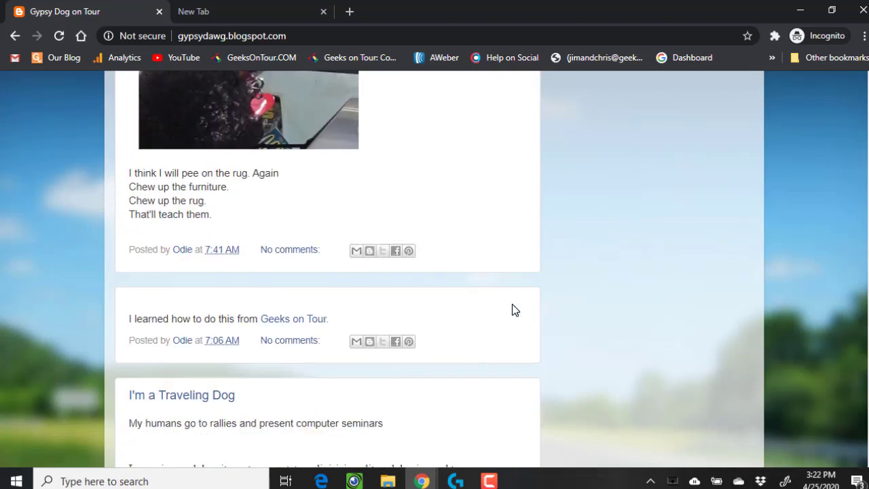
scroll(514, 310, "up", 10)
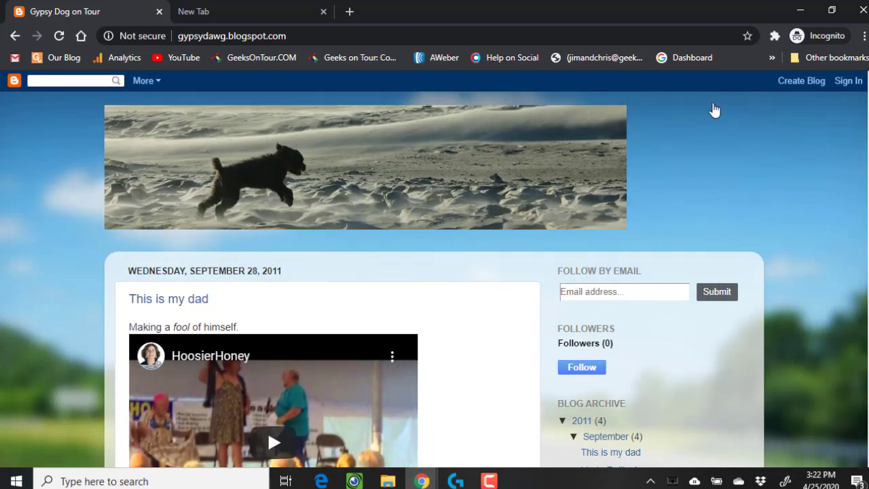
- Sign in to Blogger with the blog owner's Google account to reach the five-post dashboard
left_click(846, 82)
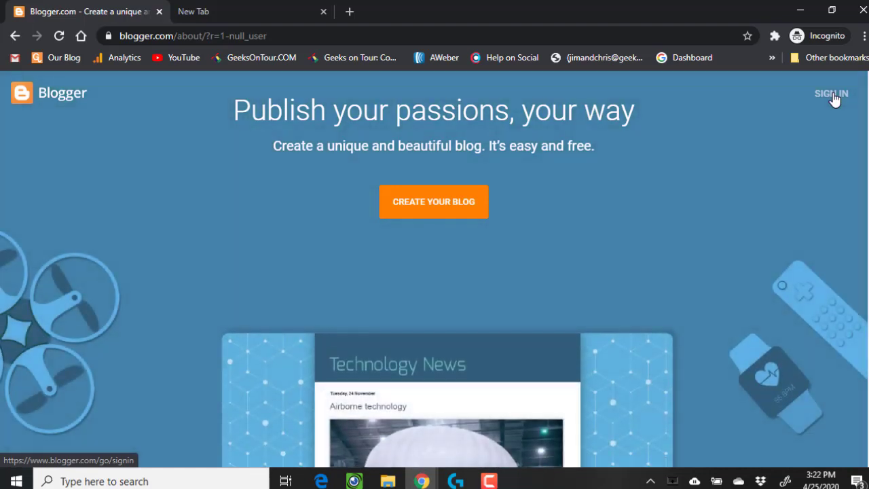
left_click(832, 95)
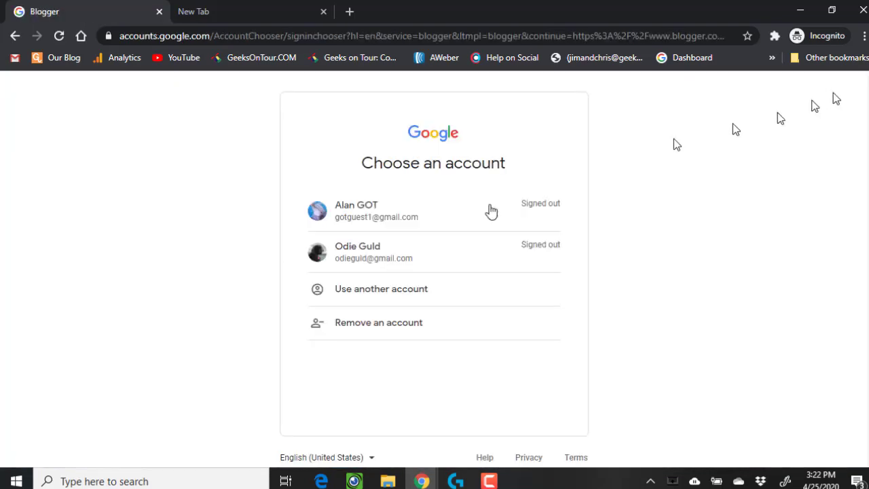
left_click(372, 256)
left_click(537, 307)
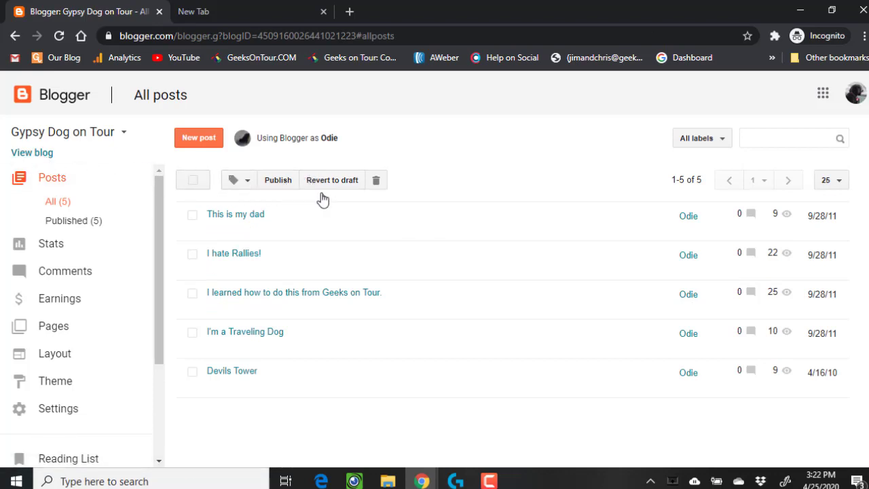
- Open the blog's Settings and scroll down to the Permissions section with Blog Readers
mouse_move(339, 293)
left_click(45, 410)
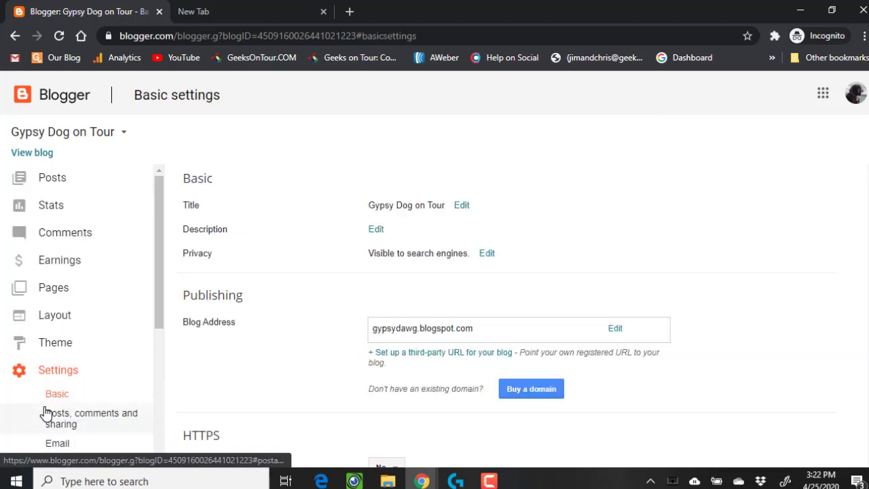
scroll(319, 312, "down", 2)
scroll(323, 311, "down", 2)
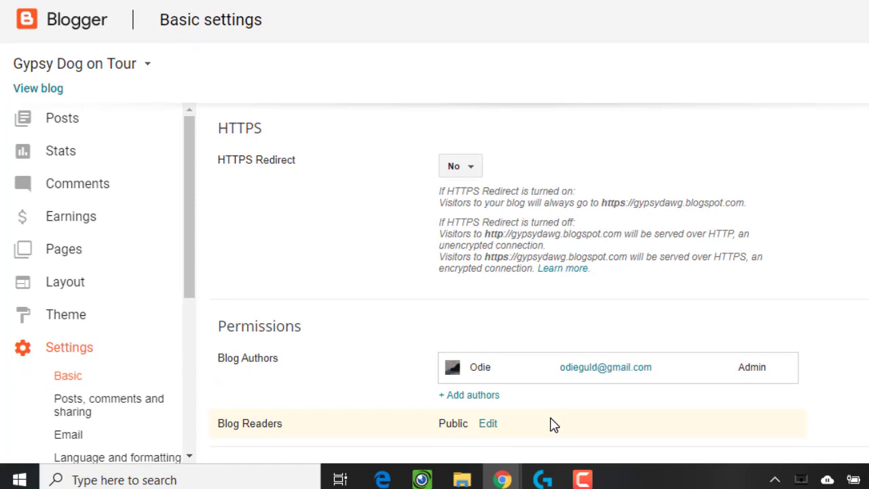
- Set Blog Readers to 'Private - Only blog authors' and save the change
left_click(488, 424)
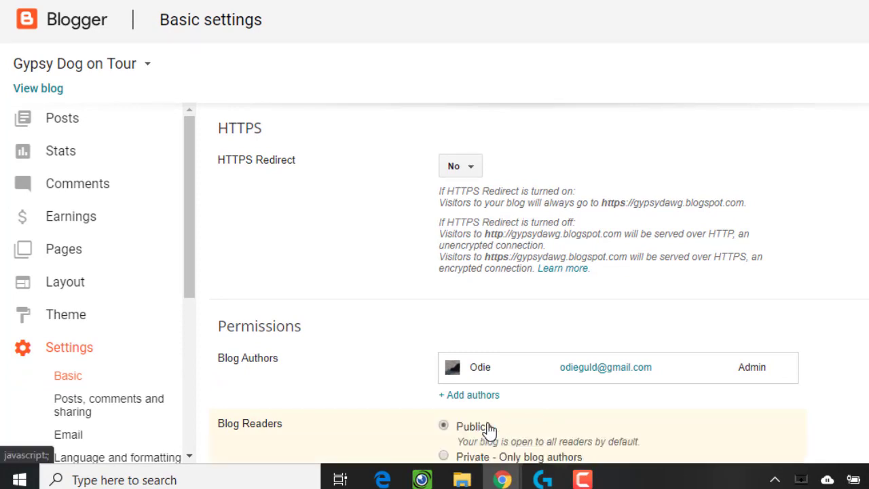
scroll(746, 397, "down", 3)
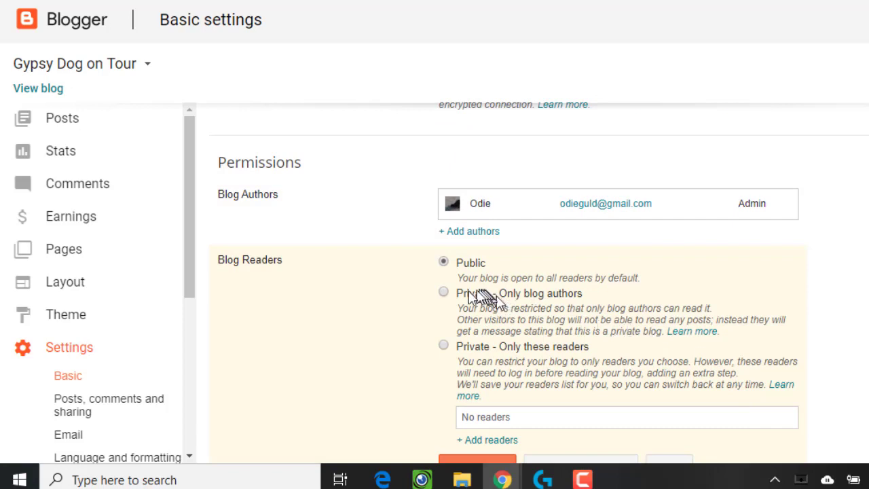
left_click(445, 292)
scroll(619, 298, "down", 1)
left_click(464, 422)
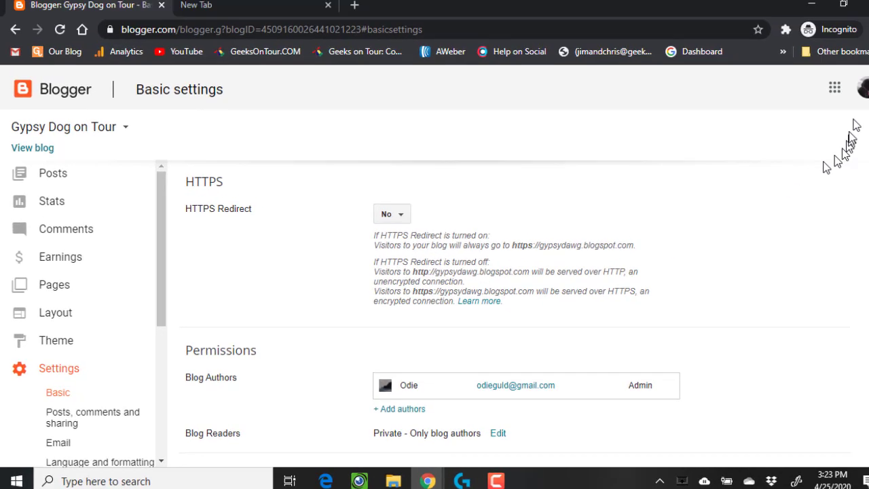
left_click(865, 88)
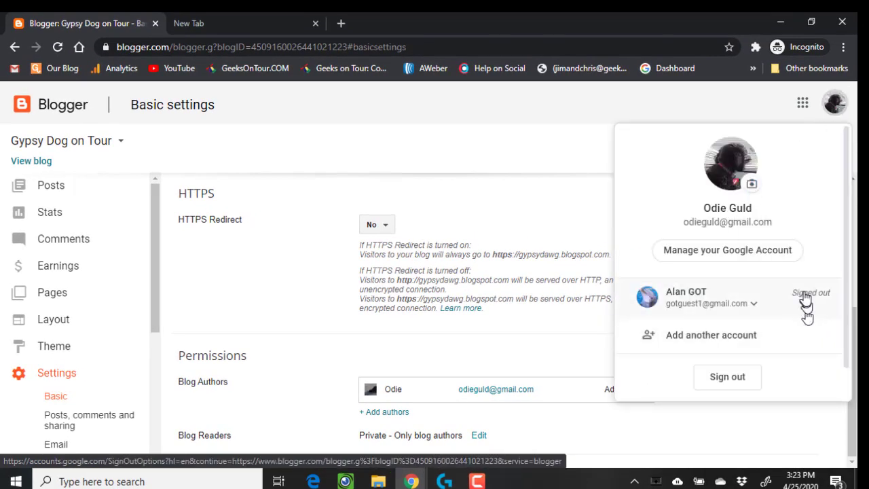
left_click(714, 378)
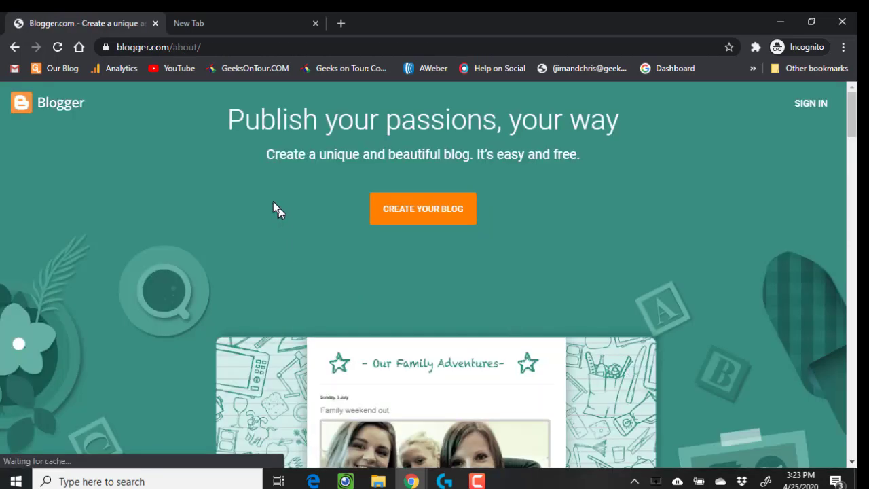
left_click(239, 43)
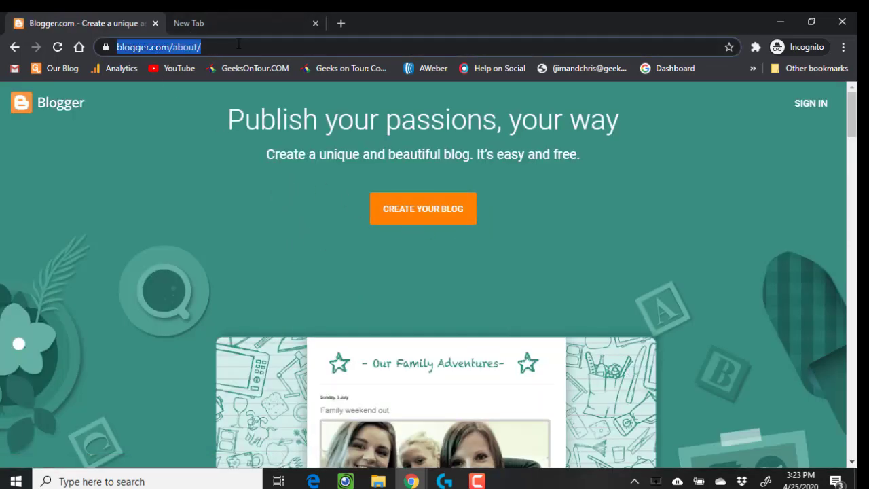
type("http://gypsydawg.blogspot.com/")
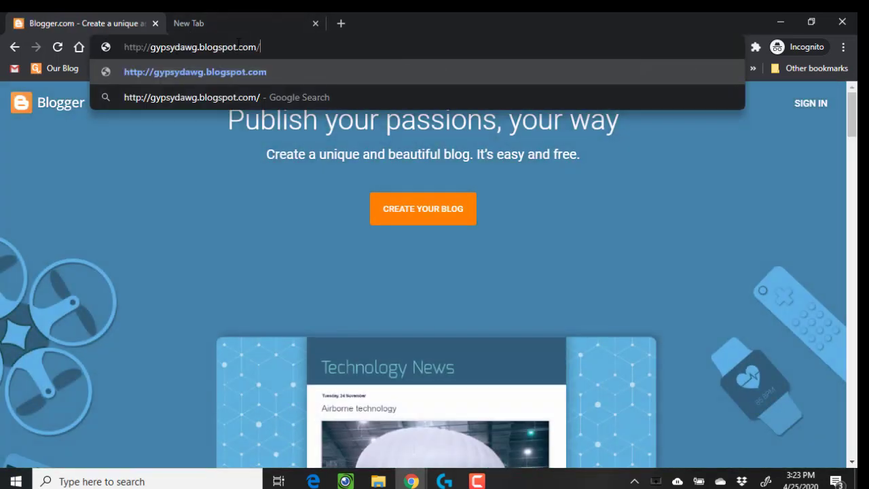
key("Return")
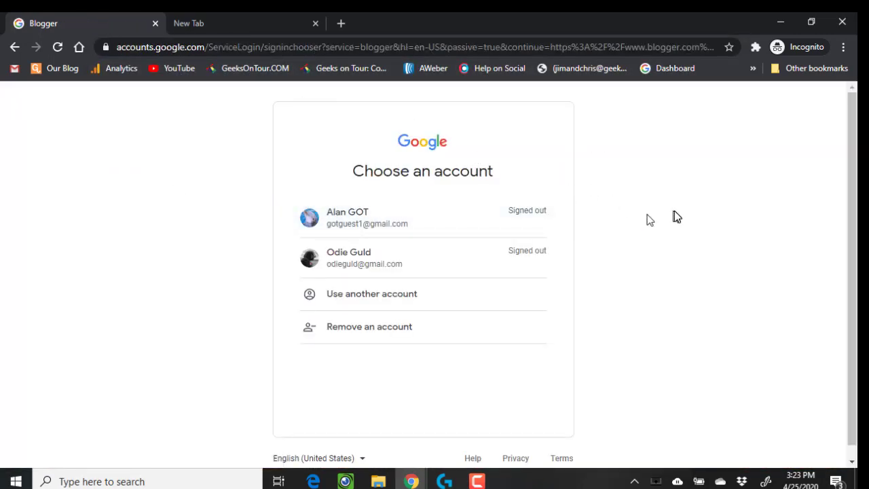
- Try the guest account first, then sign in as the blog owner to reach the posts list
left_click(347, 216)
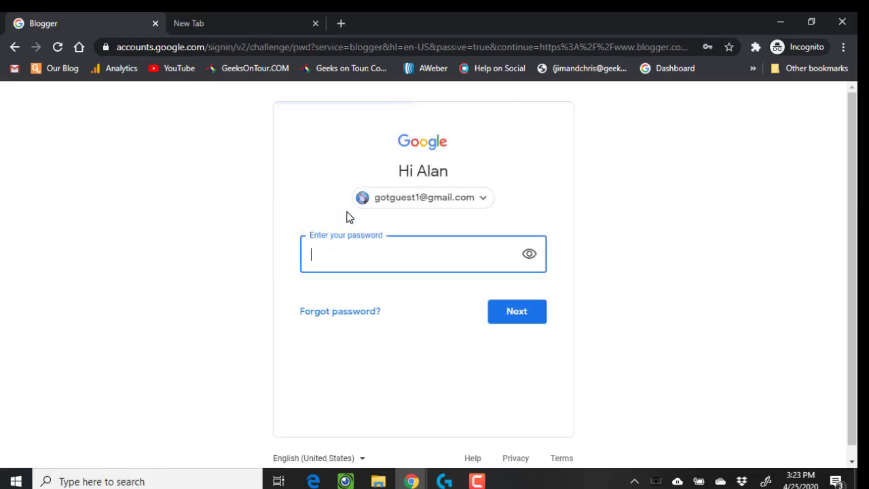
left_click(372, 259)
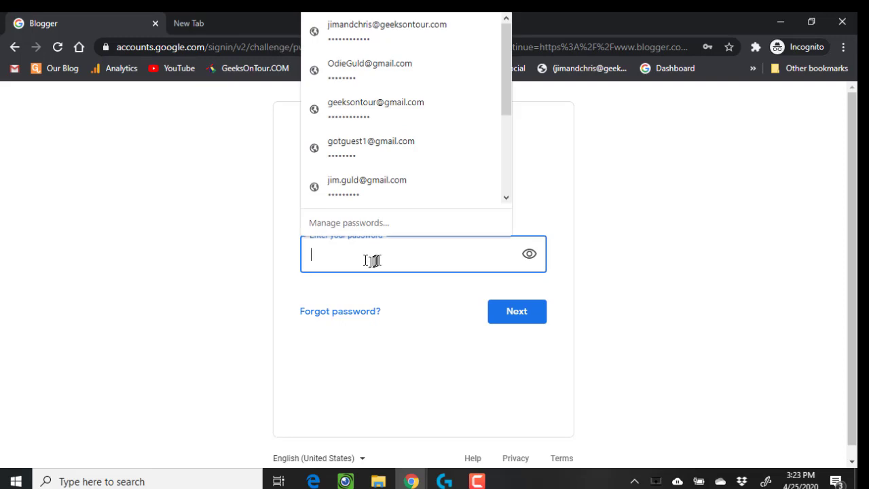
left_click(353, 148)
left_click(503, 319)
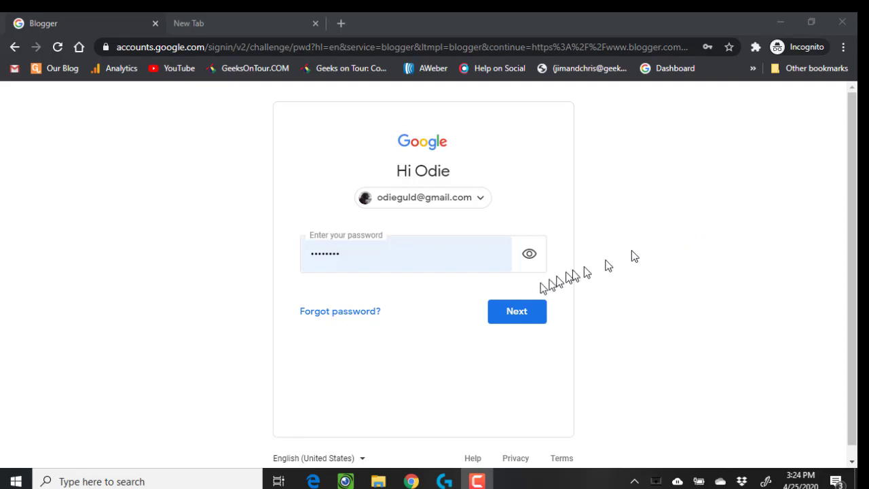
left_click(514, 316)
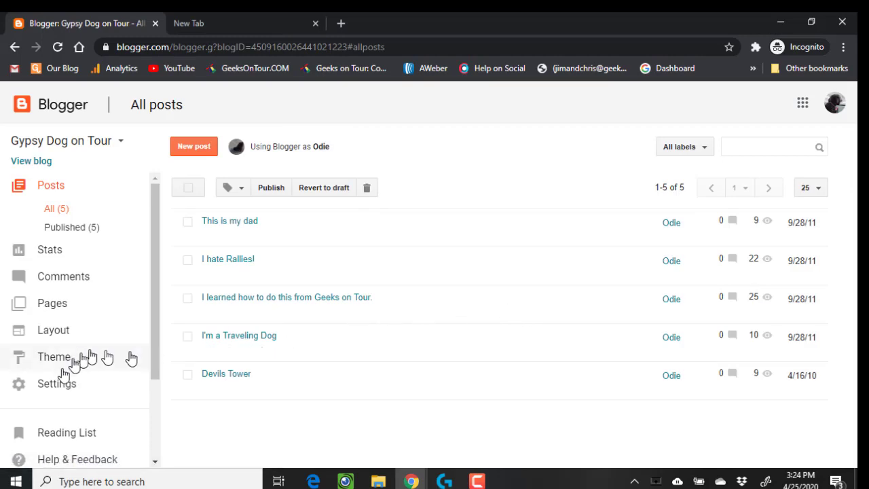
- Set Blog Readers to 'Private - Only these readers', add the guest's e-mail as a reader, and save
left_click(21, 387)
scroll(526, 251, "down", 4)
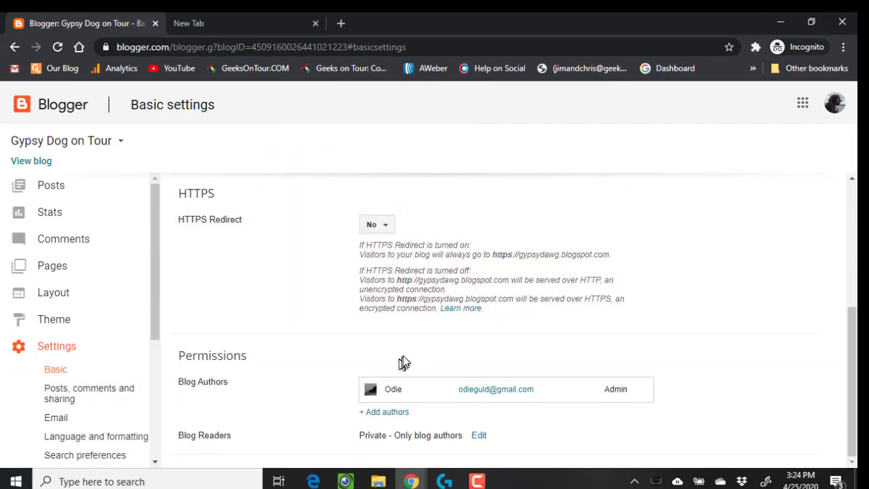
left_click(478, 435)
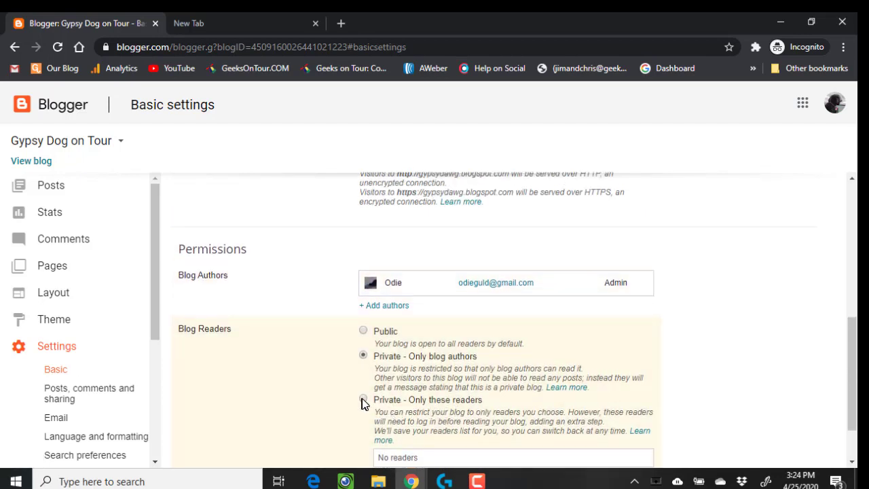
scroll(467, 387, "down", 1)
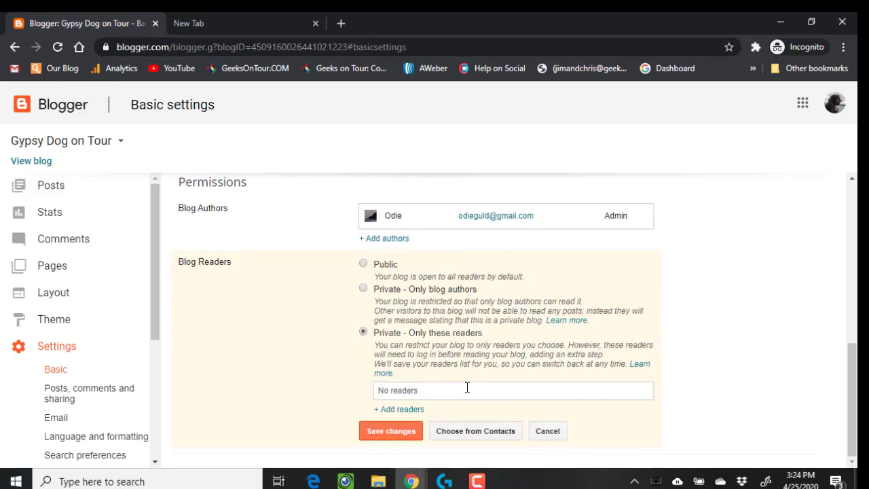
left_click(400, 410)
left_click(428, 425)
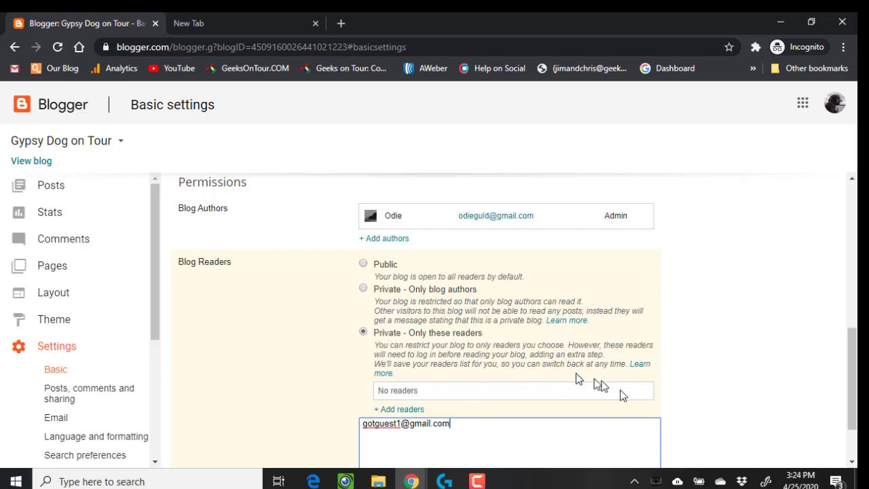
scroll(710, 384, "down", 1)
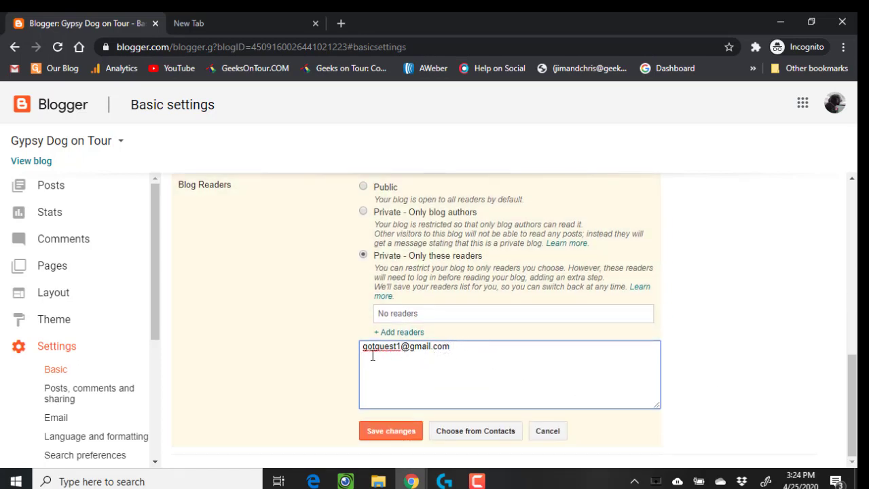
left_click(393, 430)
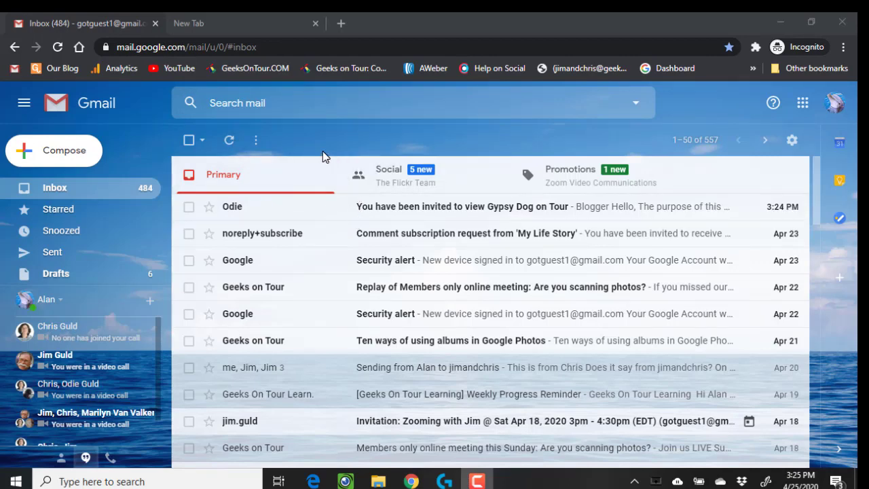
- Open the Gypsy Dog on Tour invitation e-mail and accept it in Gmail and on Blogger
left_click(394, 214)
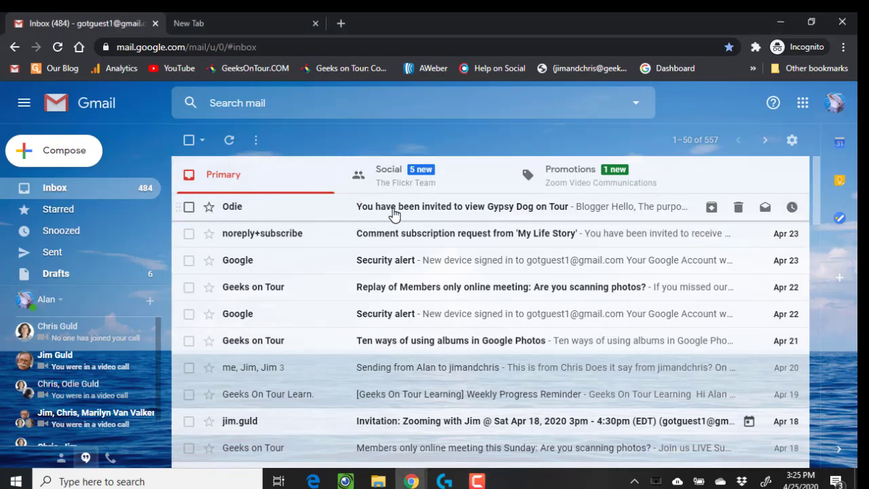
left_click(394, 213)
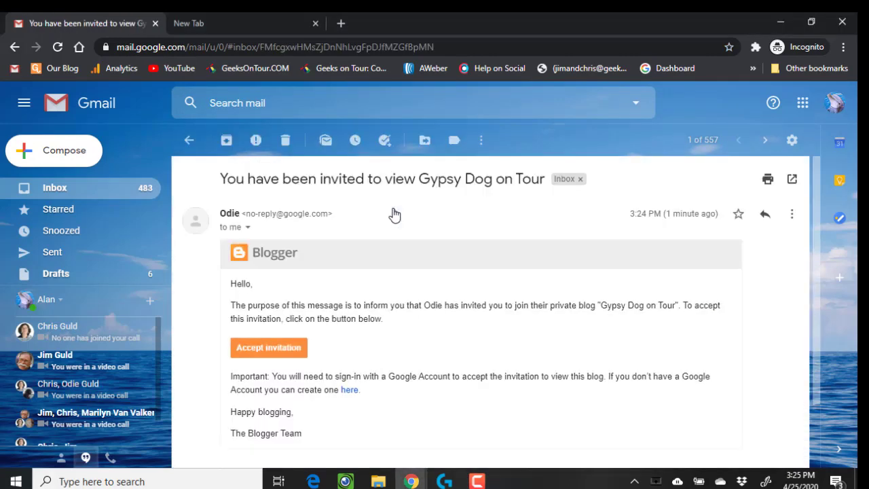
left_click(279, 350)
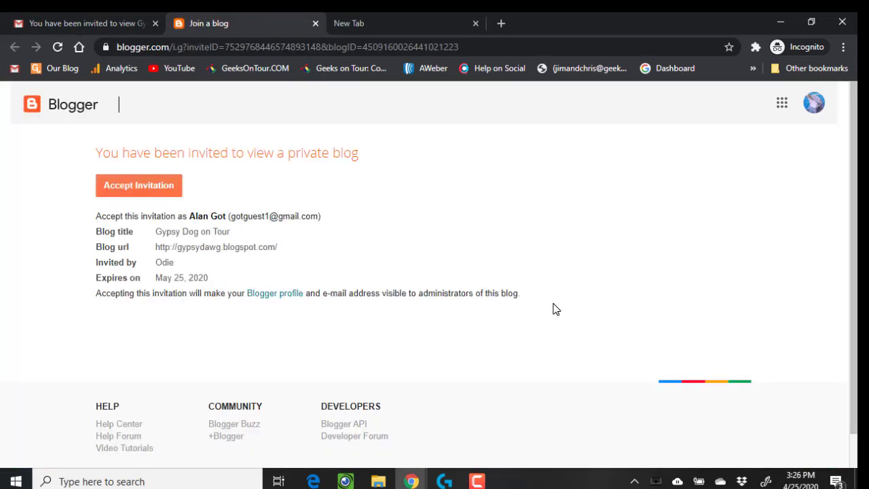
left_click(134, 188)
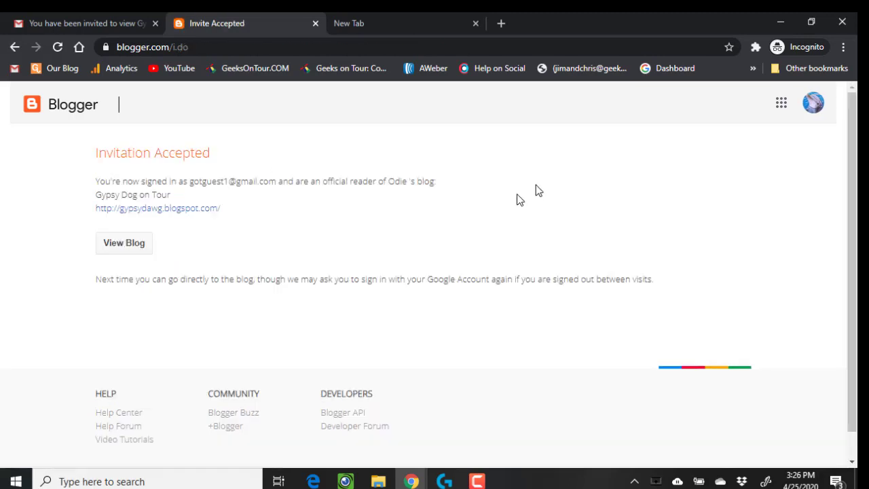
left_click(231, 46)
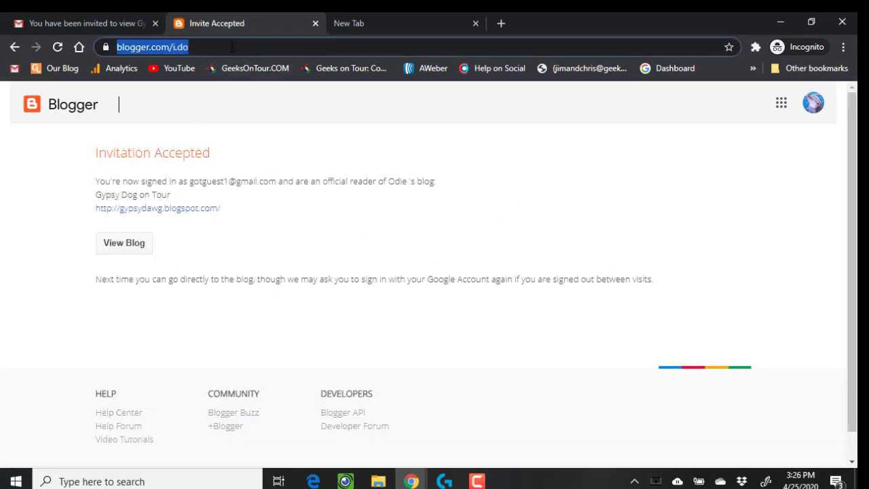
- Load gypsydawg.blogspot.com as the invited reader and scroll through its posts
type("http://gypsydawg.blogspot.com/")
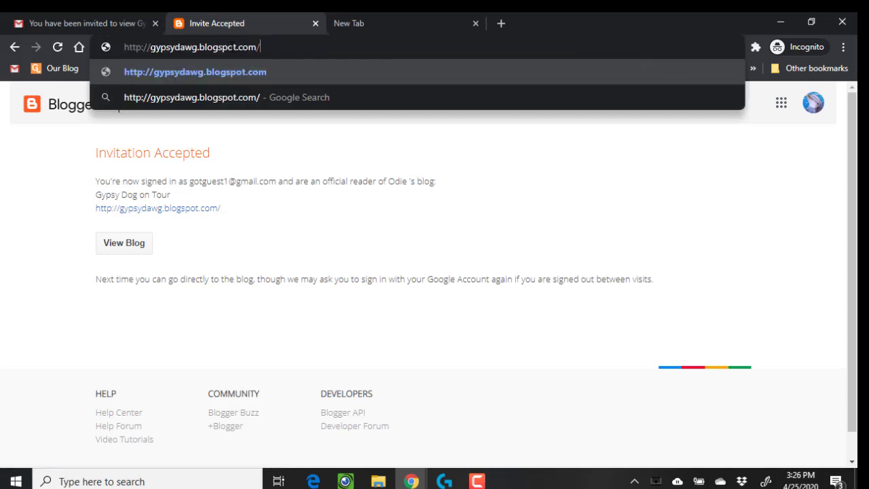
key("Return")
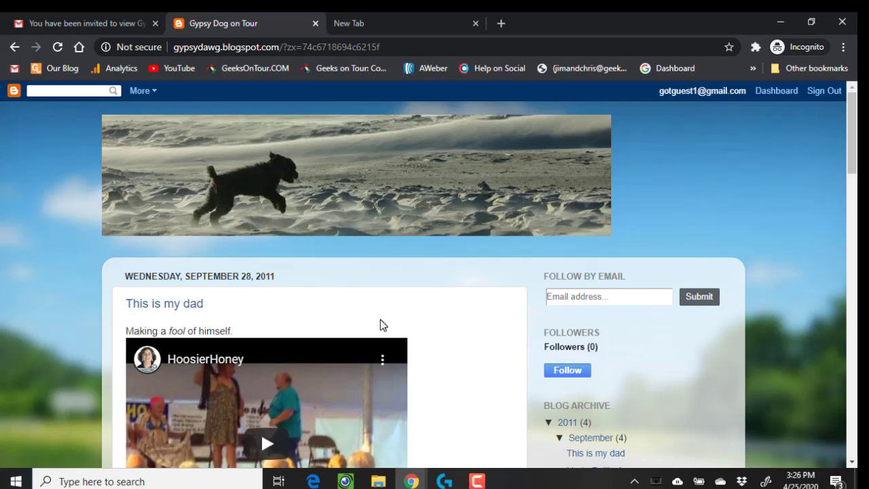
scroll(382, 324, "down", 5)
scroll(382, 325, "down", 4)
scroll(382, 325, "up", 1)
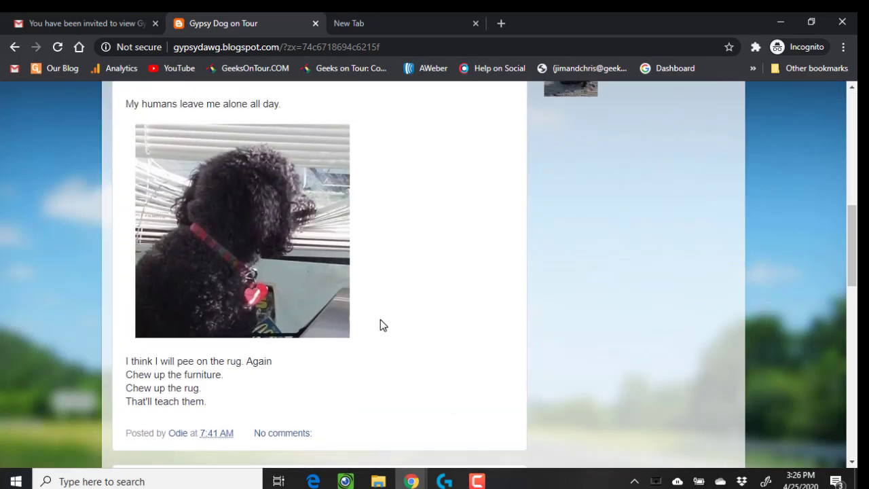